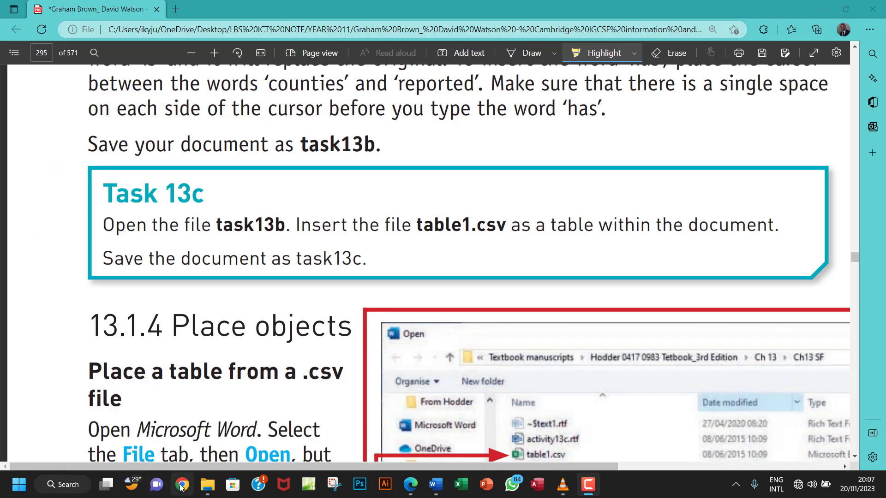
# Step: Open task13b.docx from the Chapter 13 tasks folder in Word
pyautogui.moveTo(207, 485)
pyautogui.click(135, 409)
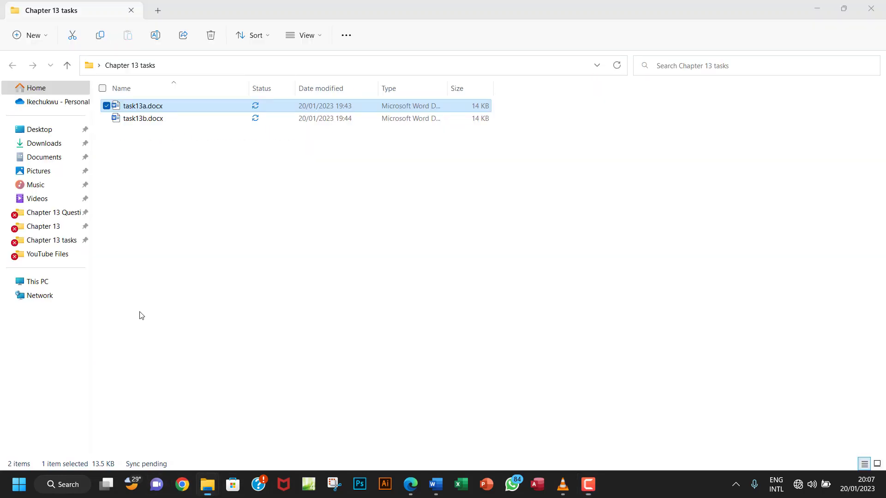
pyautogui.doubleClick(165, 119)
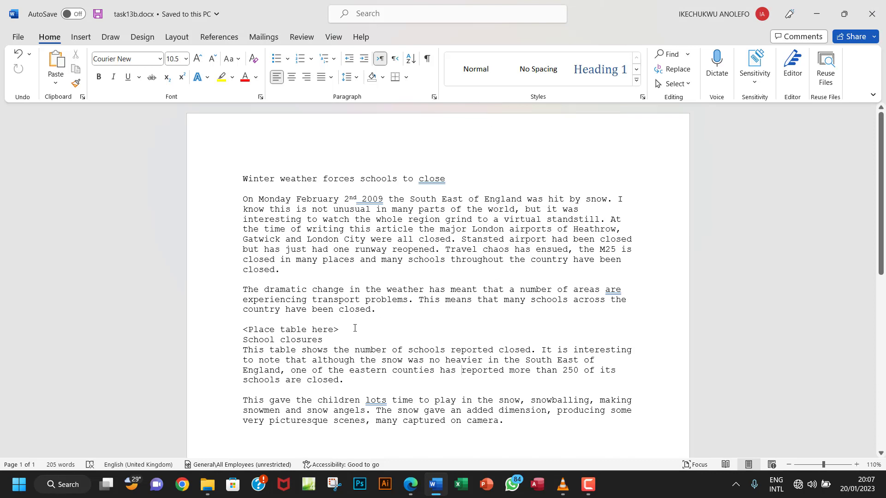
# Step: Select the <Place table here> placeholder, then create a new blank document (Document1)
pyautogui.moveTo(330, 330); pyautogui.dragTo(243, 335)
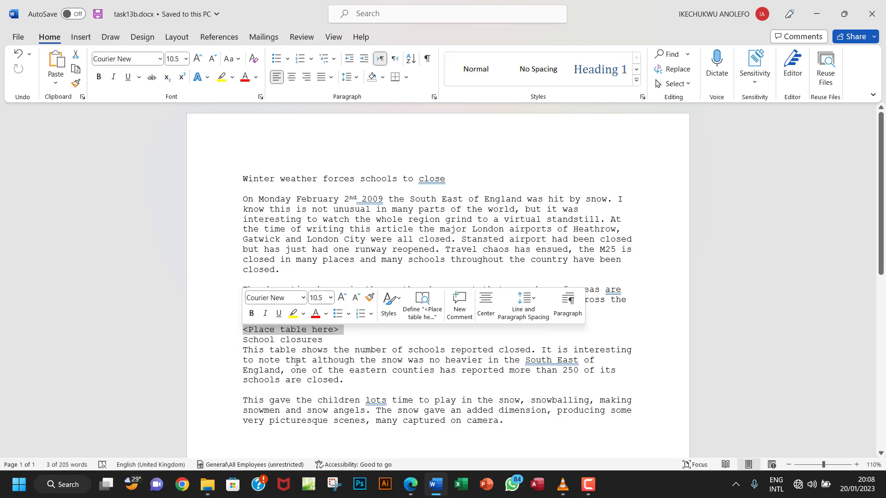
pyautogui.click(22, 40)
pyautogui.click(37, 92)
pyautogui.click(189, 142)
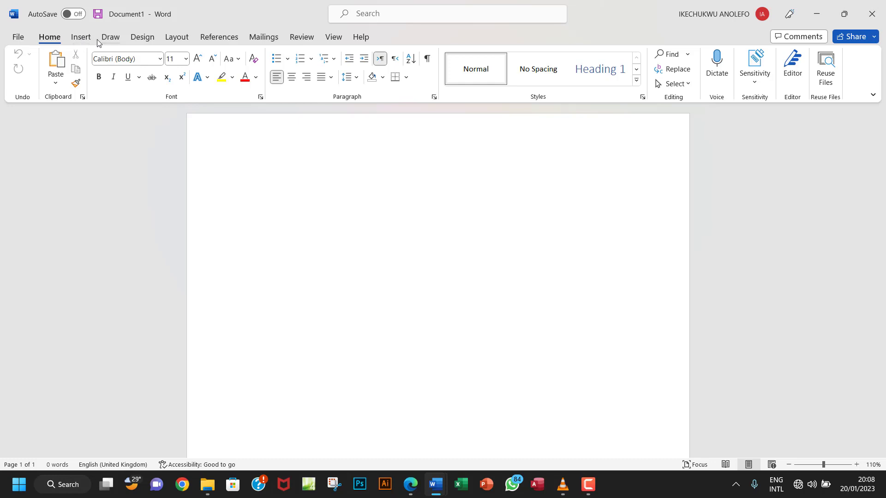
# Step: Open table1.csv from Desktop > Cambridge IGCSE ICT source files > Chapter 13 in Word
pyautogui.click(25, 34)
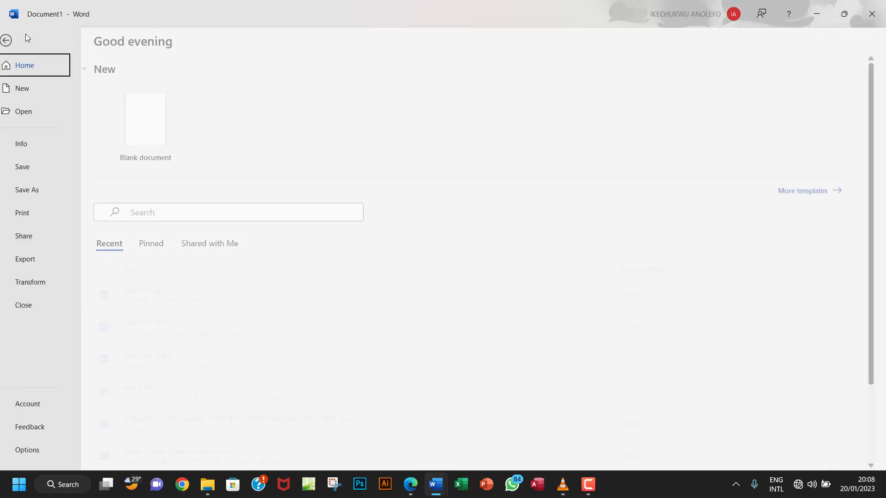
pyautogui.click(37, 110)
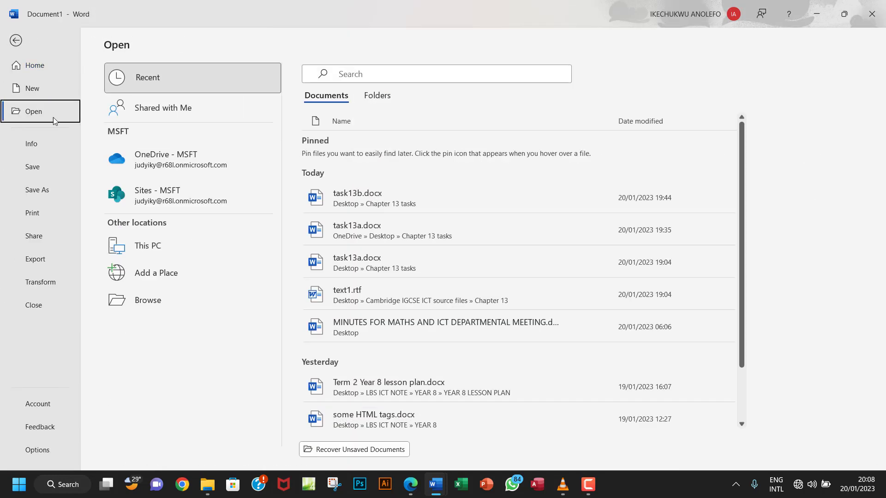
pyautogui.click(150, 304)
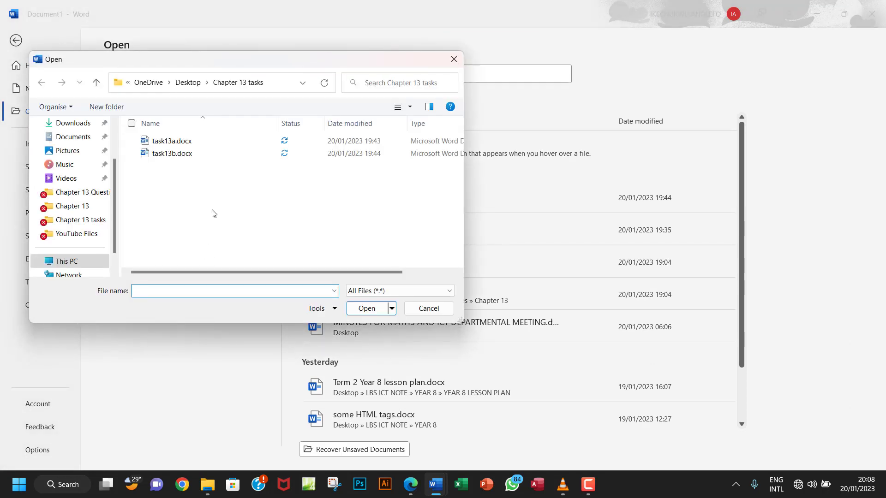
pyautogui.click(96, 83)
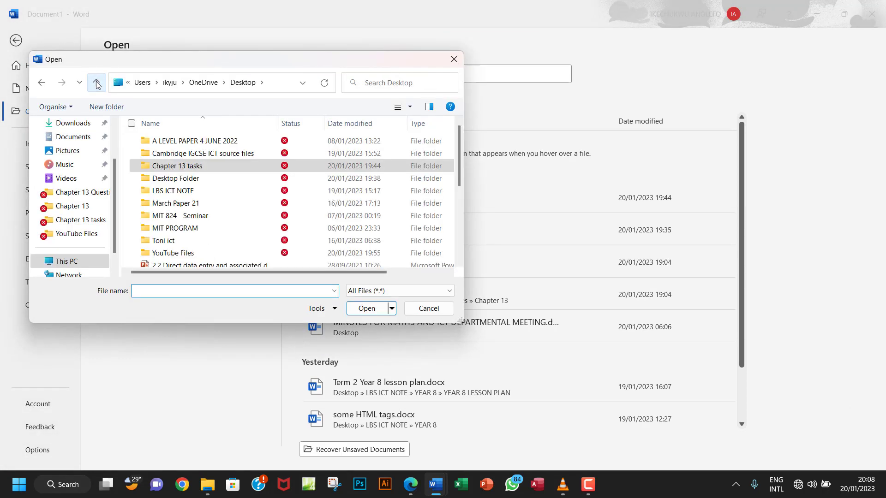
pyautogui.doubleClick(223, 155)
pyautogui.doubleClick(188, 166)
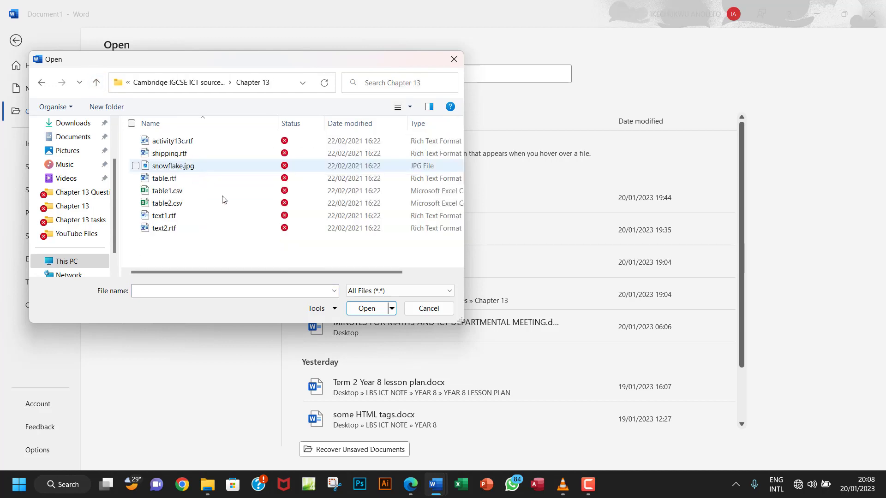
pyautogui.click(179, 199)
pyautogui.click(366, 309)
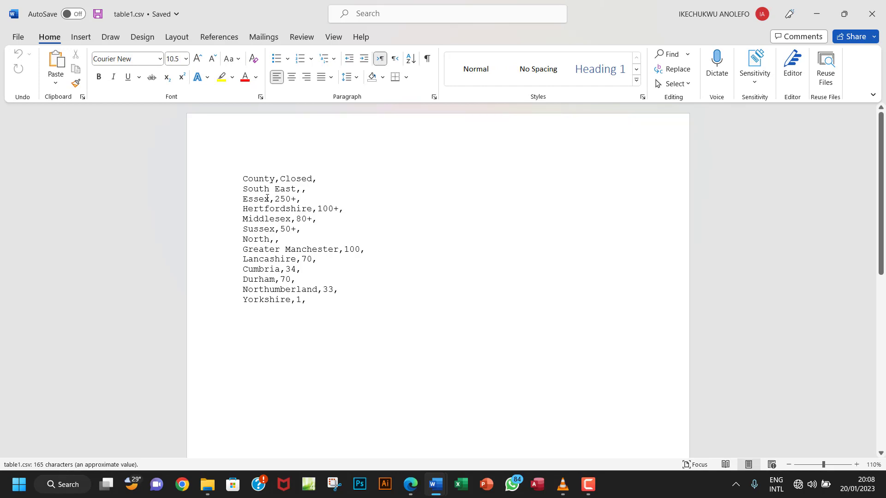
# Step: Convert all the comma-separated county text into a table, separated at commas
pyautogui.hotkey('ctrl', 'a')
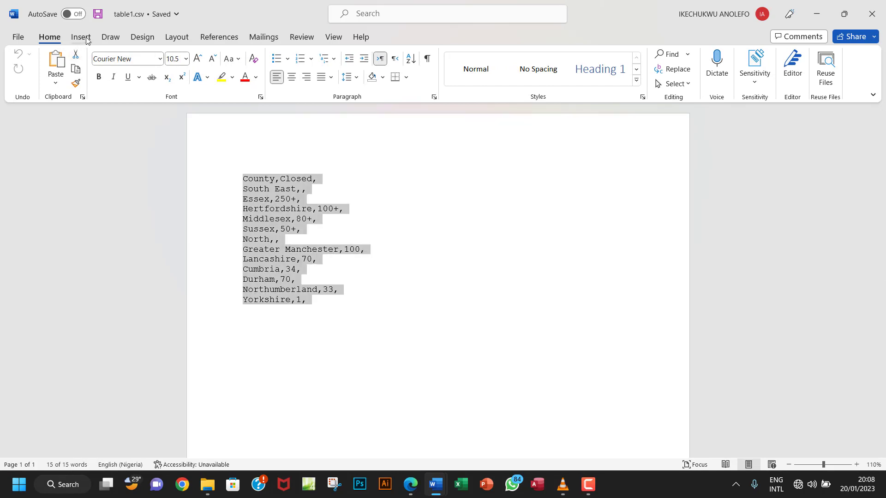
pyautogui.click(88, 38)
pyautogui.click(94, 84)
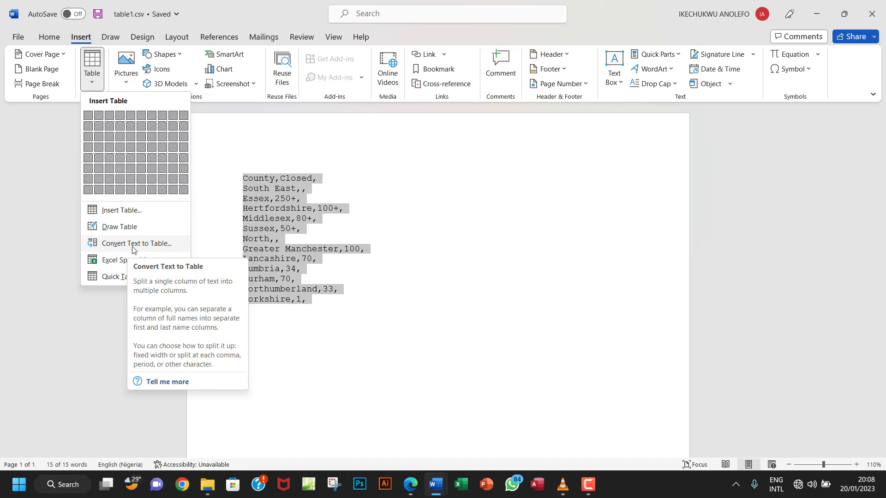
pyautogui.click(136, 248)
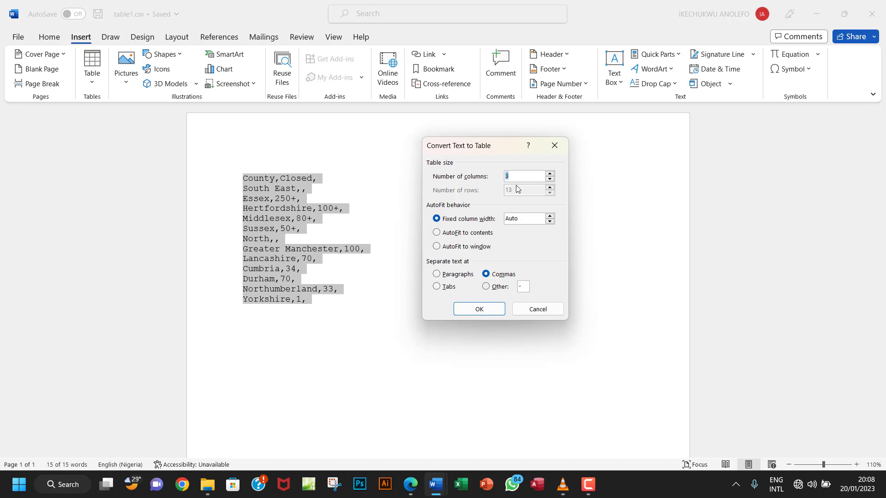
pyautogui.click(462, 310)
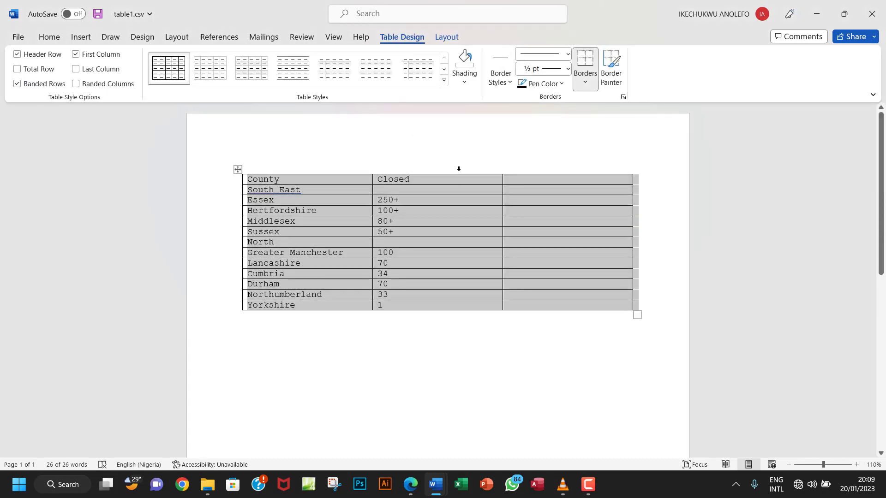
# Step: Delete the empty third column so only County and Closed remain
pyautogui.click(542, 179)
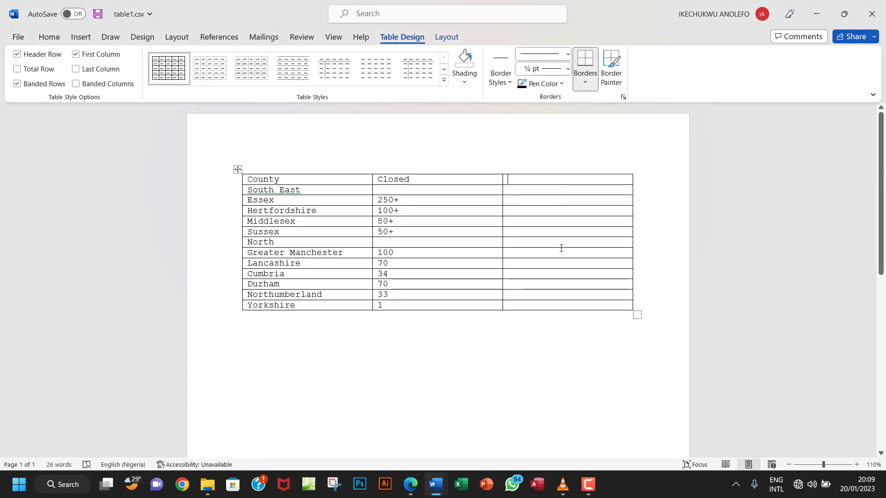
pyautogui.click(557, 172)
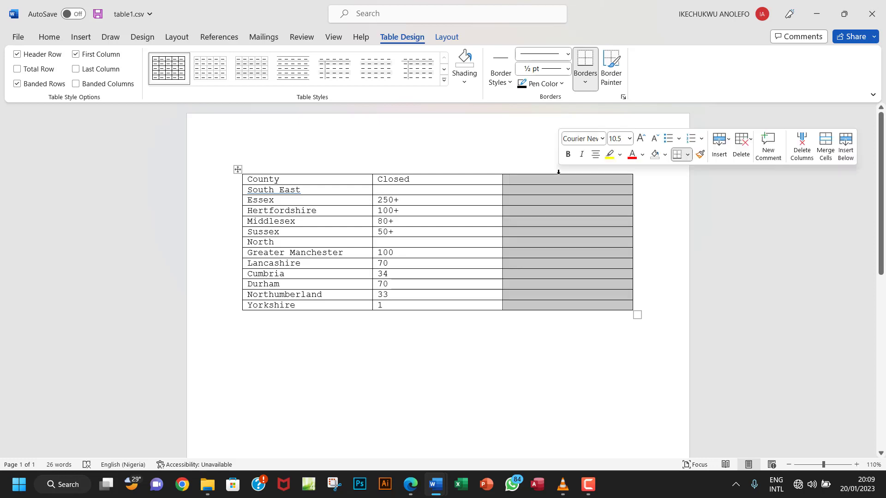
pyautogui.click(742, 147)
pyautogui.click(768, 189)
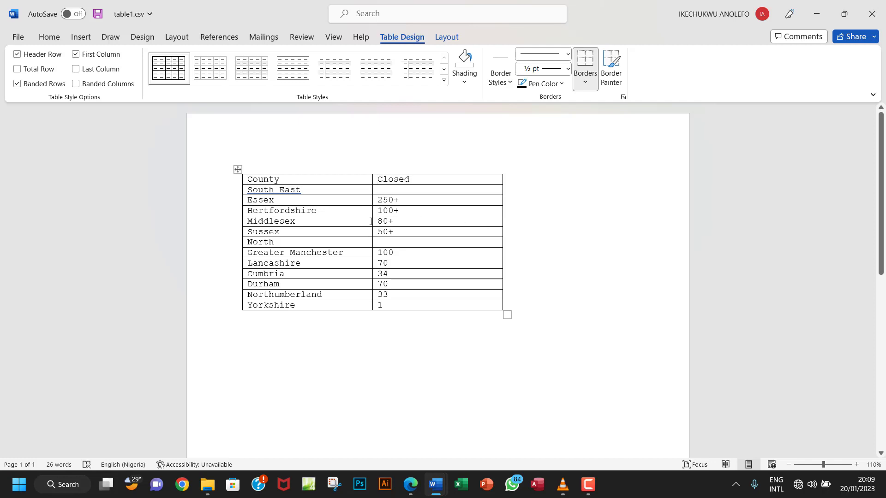
# Step: Narrow the County and Closed columns to fit, then copy the whole table
pyautogui.moveTo(373, 223); pyautogui.dragTo(351, 223)
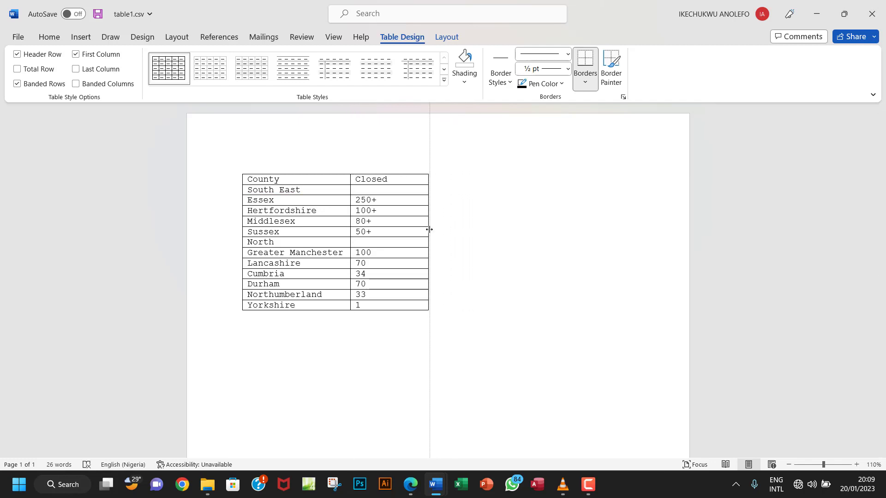
pyautogui.moveTo(503, 220); pyautogui.dragTo(426, 231)
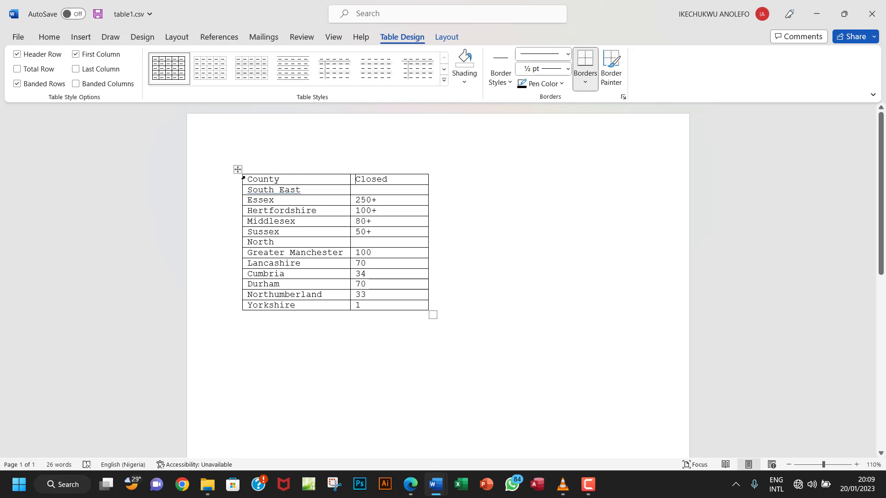
pyautogui.rightClick(237, 170)
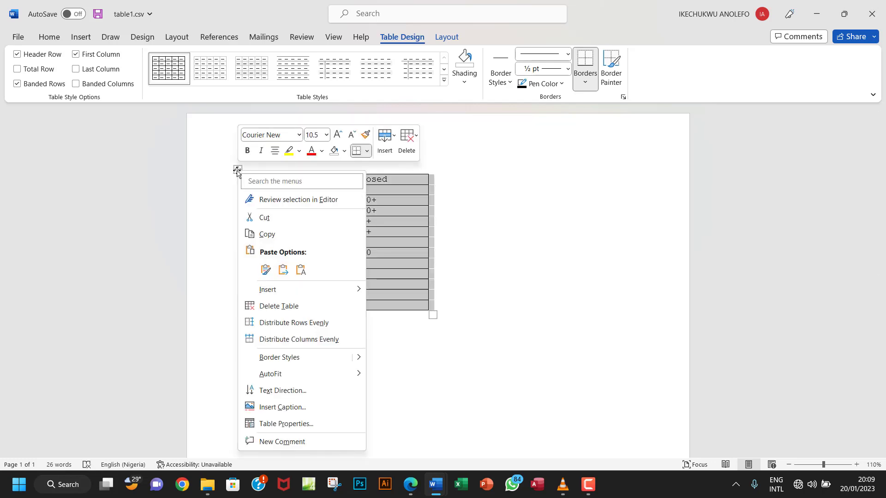
pyautogui.click(266, 234)
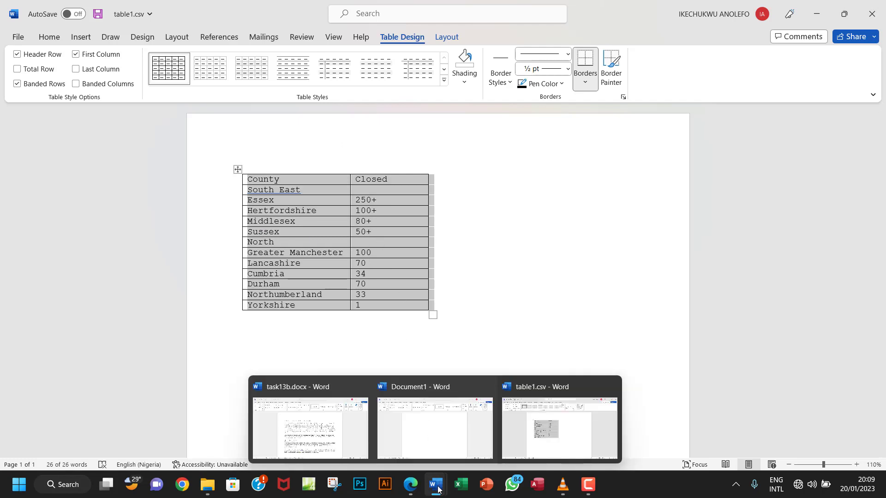
pyautogui.moveTo(435, 484)
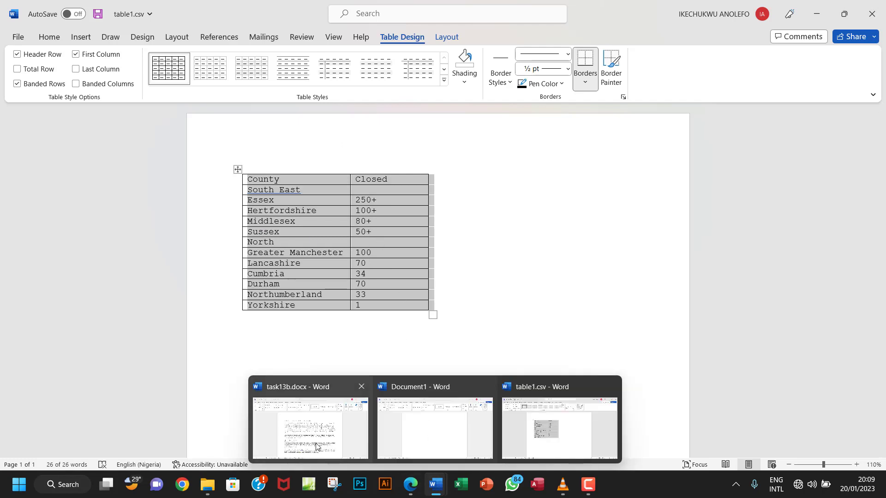
# Step: Paste the County/Closed table over the placeholder in task13b using the destination theme
pyautogui.click(316, 443)
pyautogui.scroll(-2, 384, 330)
pyautogui.scroll(-2, 385, 330)
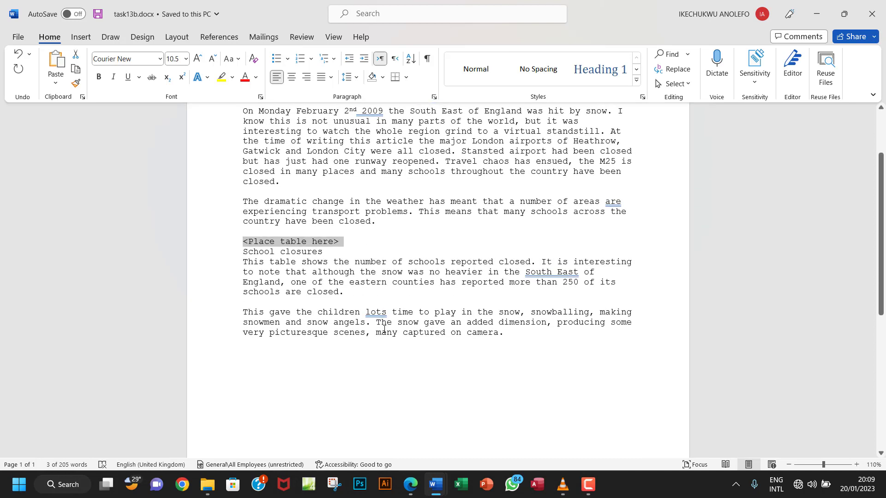
pyautogui.rightClick(271, 236)
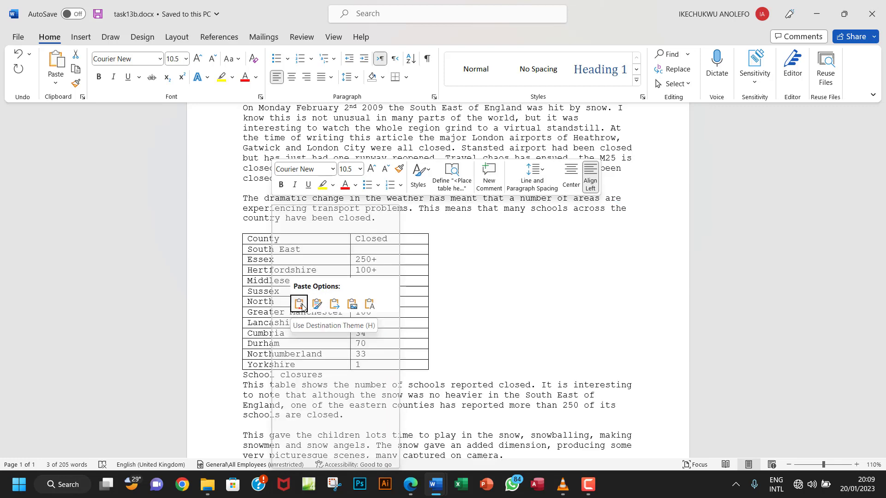
pyautogui.click(302, 305)
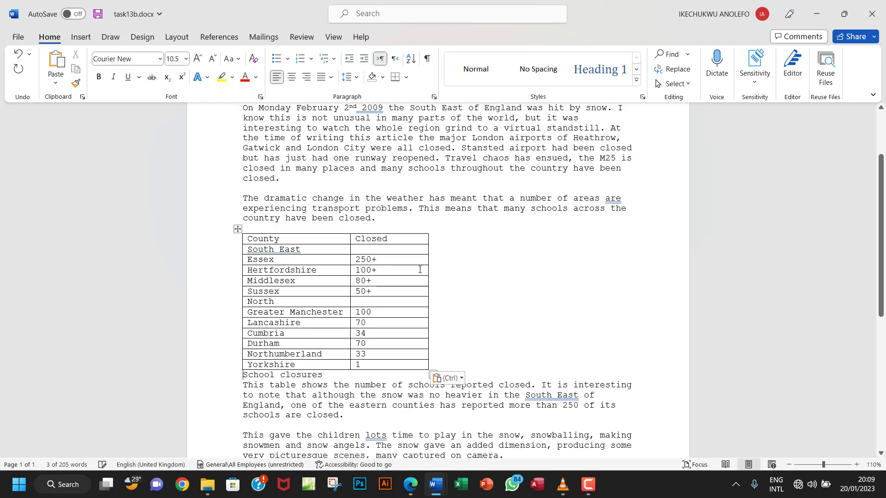
pyautogui.scroll(-2, 420, 301)
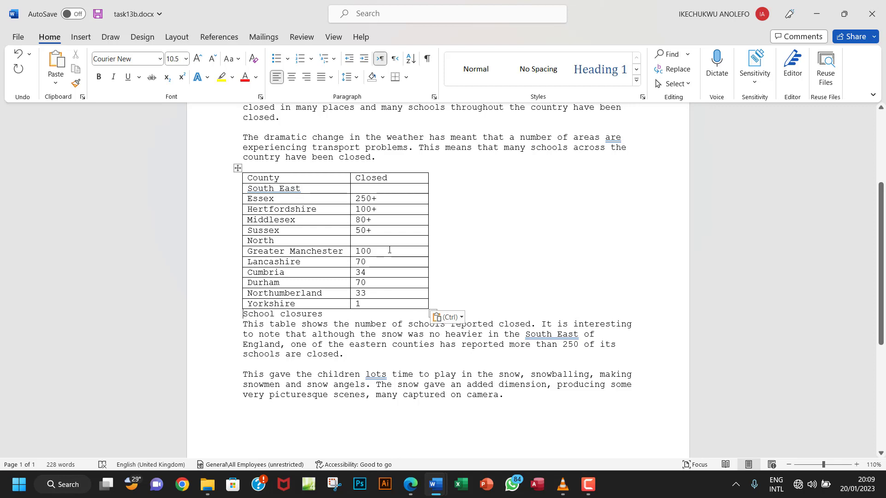
# Step: Open table1.csv from the Chapter 13 folder in Excel as read-only
pyautogui.click(211, 490)
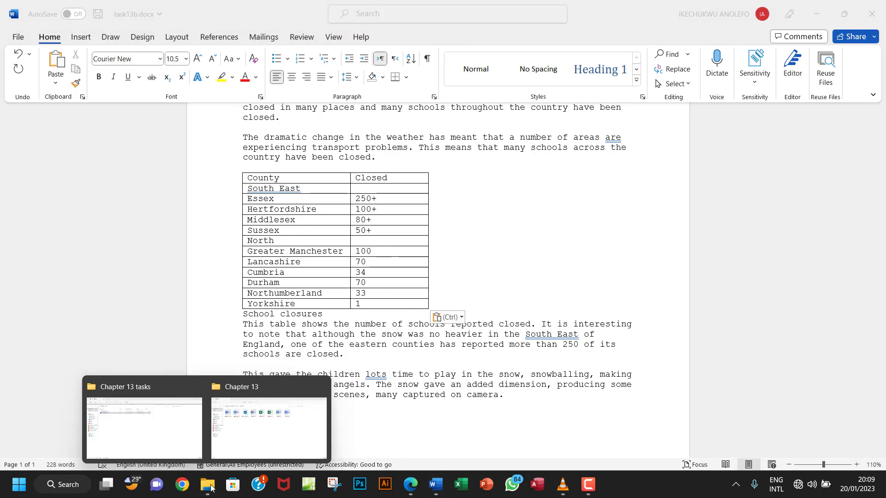
pyautogui.click(267, 422)
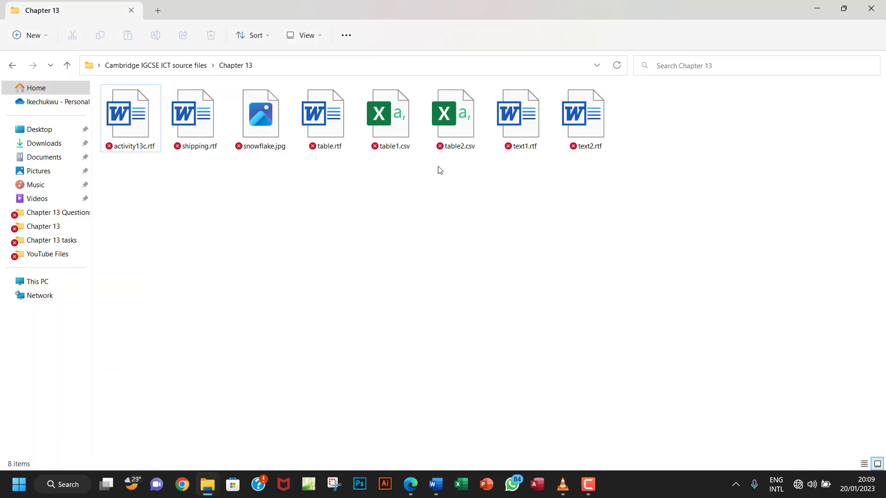
pyautogui.doubleClick(390, 116)
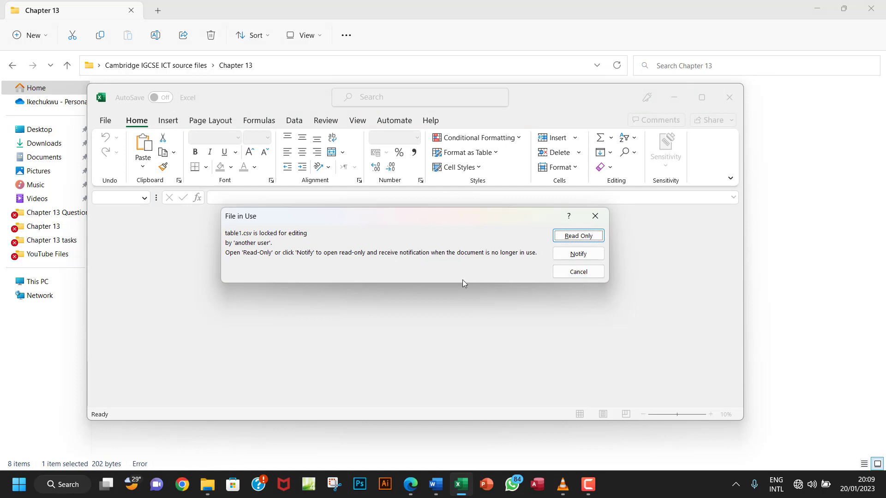
pyautogui.click(579, 236)
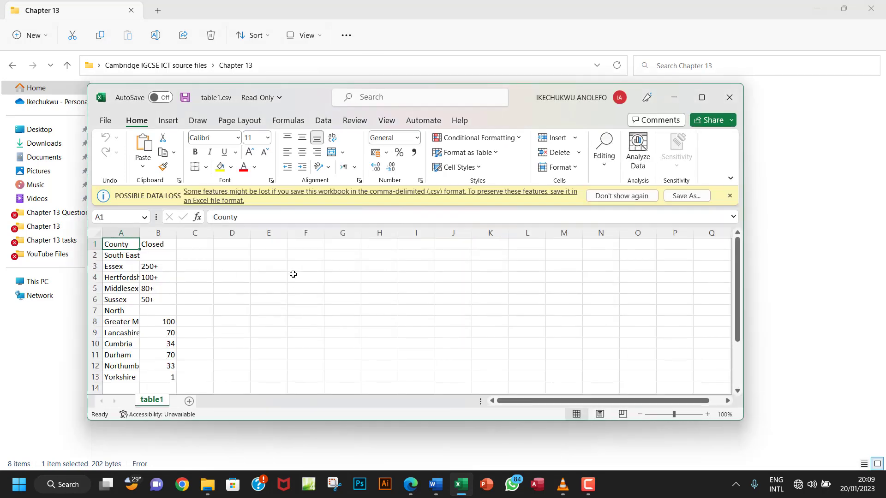
# Step: Autofit column A, then select and copy the A1:B13 County and Closed data
pyautogui.doubleClick(140, 233)
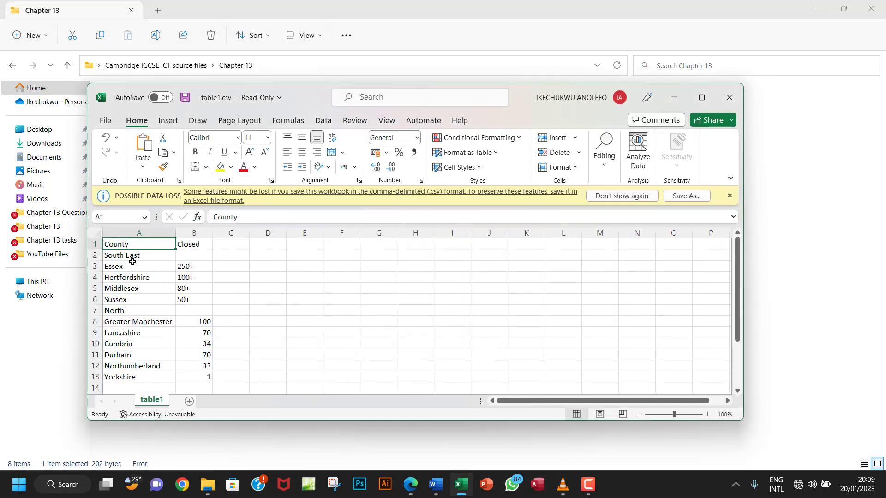
pyautogui.moveTo(131, 257); pyautogui.dragTo(198, 309)
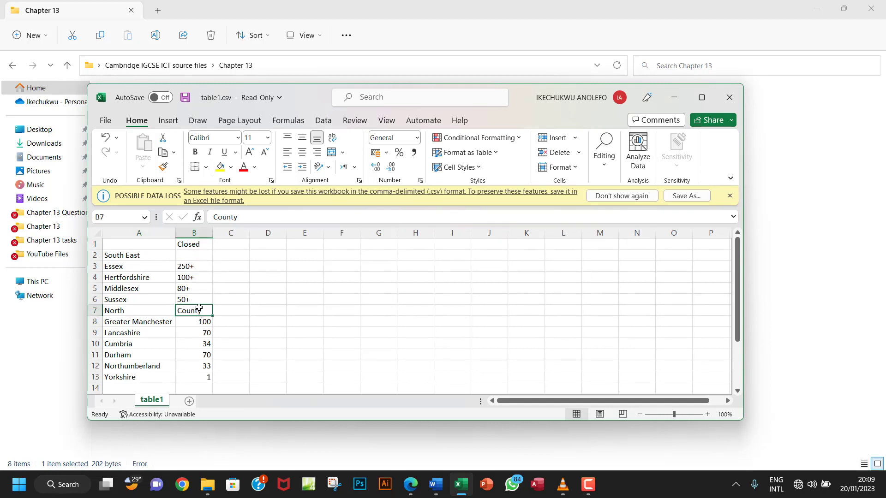
pyautogui.hotkey('ctrl', 'z')
pyautogui.moveTo(138, 241)
pyautogui.mouseDown()
pyautogui.moveTo(195, 358)
pyautogui.moveTo(194, 385)
pyautogui.moveTo(198, 377)
pyautogui.mouseUp()
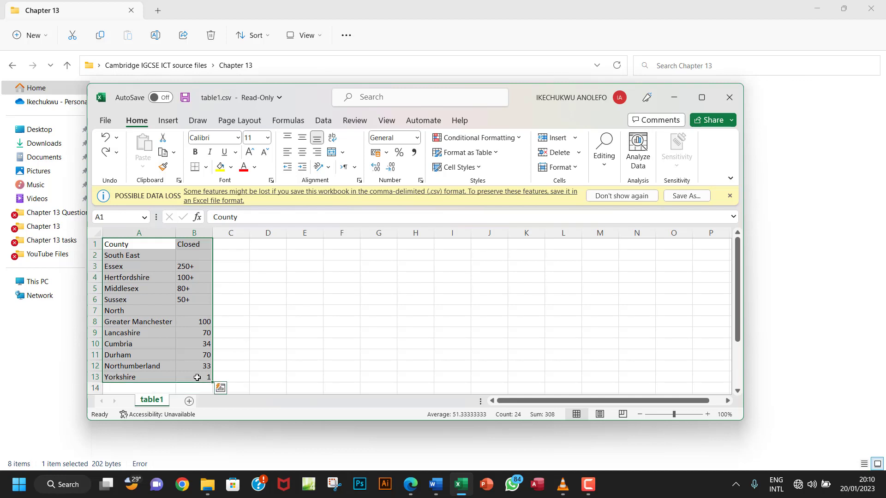
pyautogui.hotkey('ctrl', 'c')
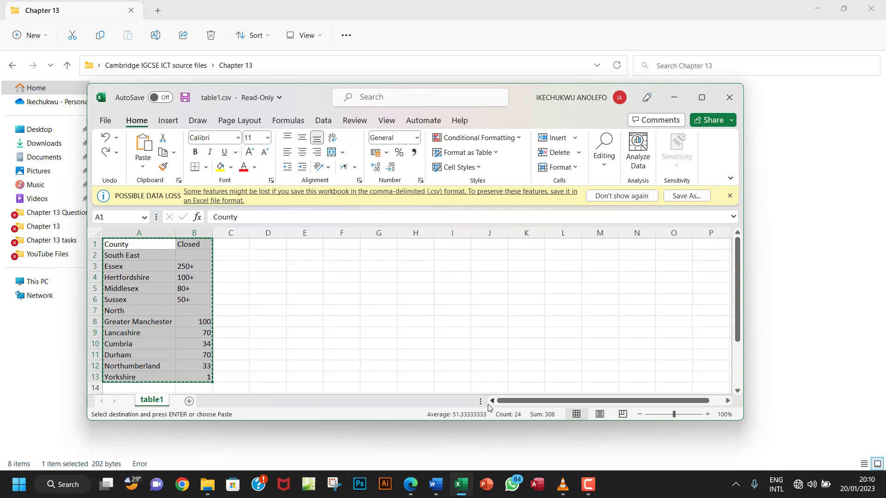
# Step: Paste the Excel data as a table on a new line below the last paragraph using destination styles
pyautogui.click(434, 487)
pyautogui.click(310, 423)
pyautogui.scroll(-2, 464, 370)
pyautogui.click(530, 389)
pyautogui.press('Return')
pyautogui.rightClick(284, 351)
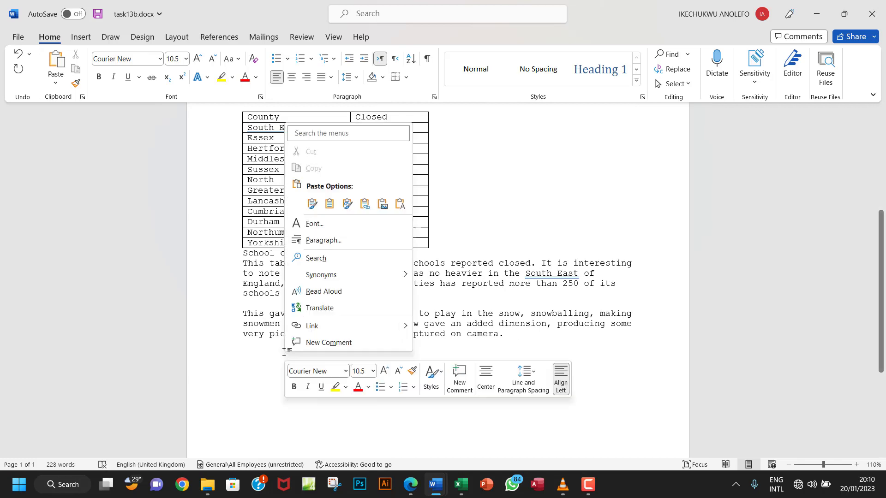
pyautogui.click(313, 203)
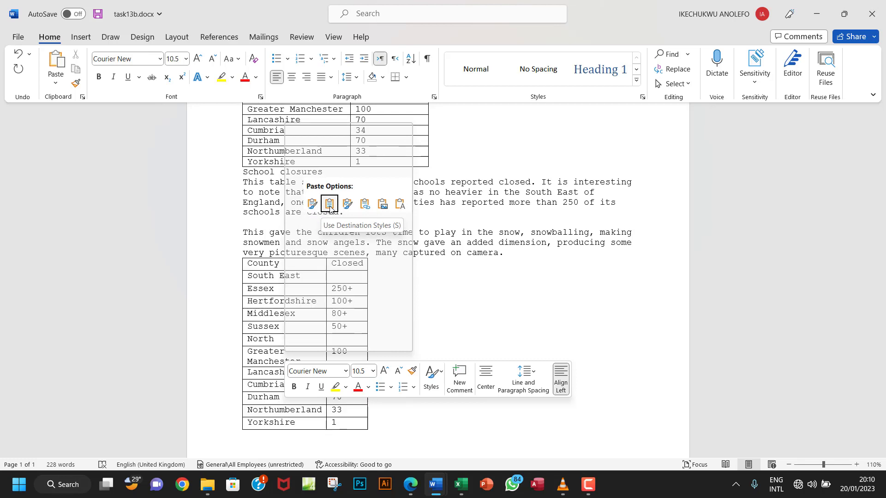
pyautogui.click(330, 204)
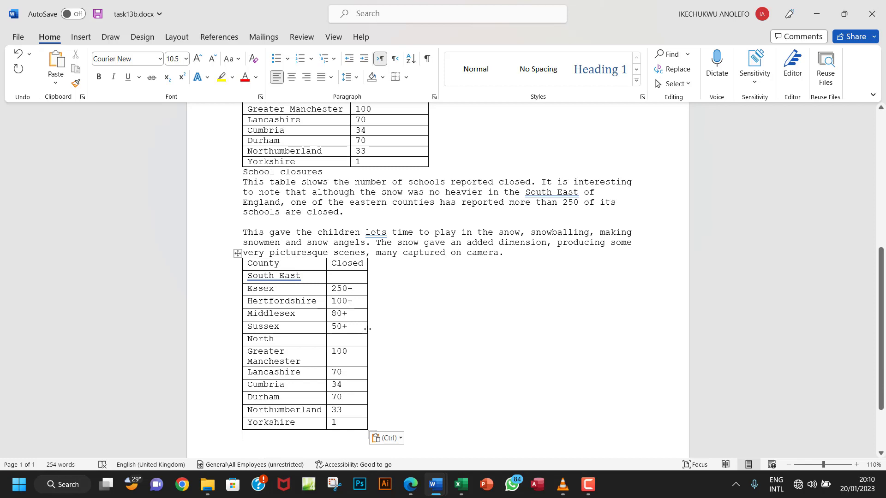
# Step: Widen the pasted table's County and Closed columns so Greater Manchester fits
pyautogui.moveTo(367, 333); pyautogui.dragTo(422, 324)
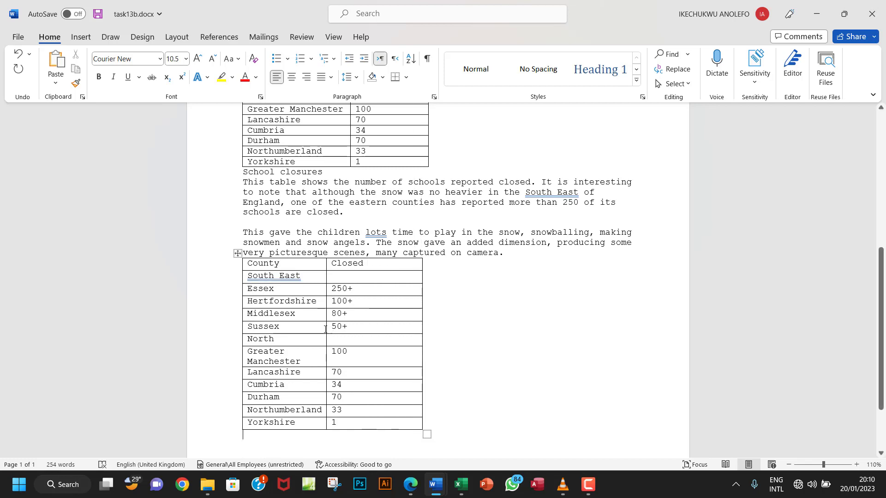
pyautogui.moveTo(326, 330); pyautogui.dragTo(334, 335)
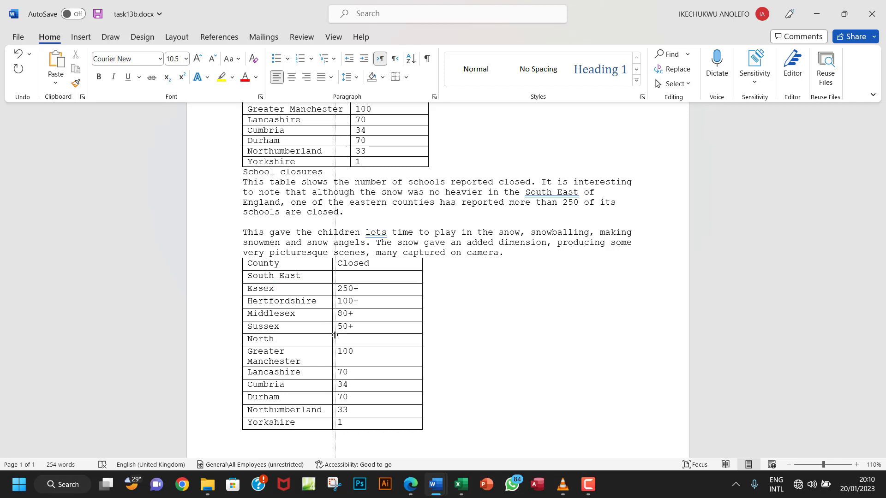
pyautogui.moveTo(334, 335); pyautogui.dragTo(356, 334)
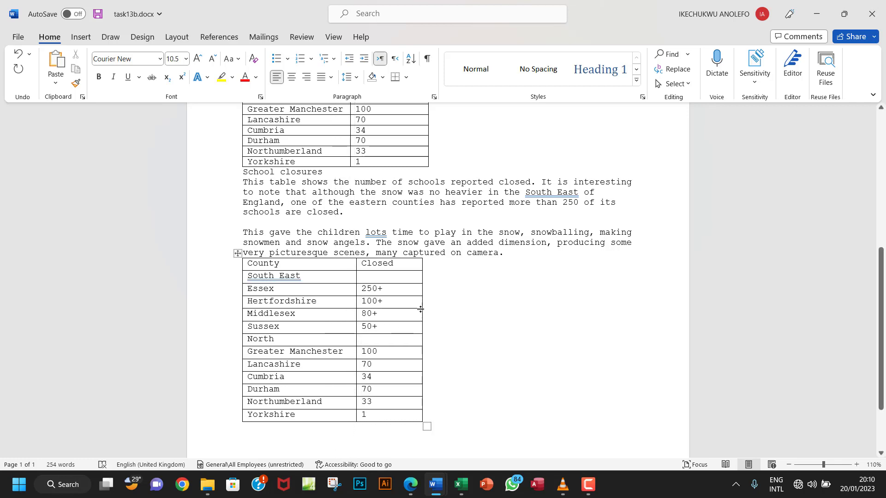
pyautogui.moveTo(423, 305); pyautogui.dragTo(428, 310)
# Step: Delete the duplicate second table and check the task instructions in the Edge PDF
pyautogui.rightClick(237, 255)
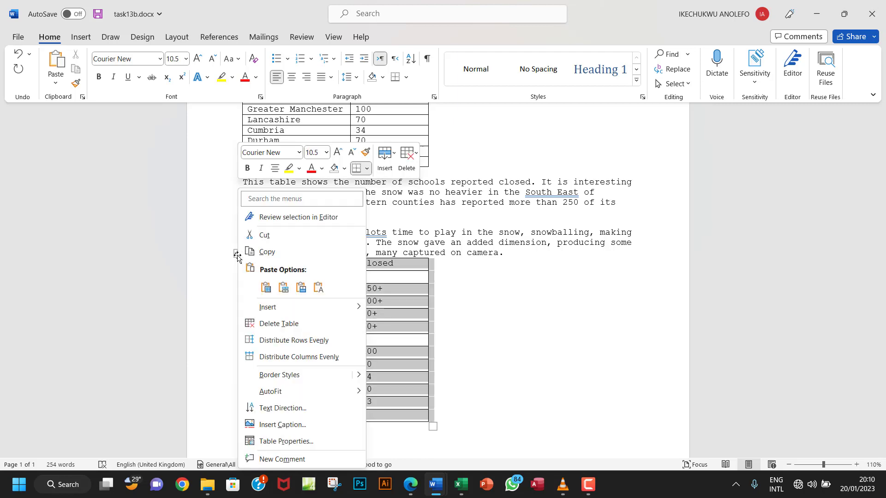
pyautogui.click(278, 324)
pyautogui.scroll(1, 360, 377)
pyautogui.scroll(3, 360, 378)
pyautogui.scroll(2, 365, 373)
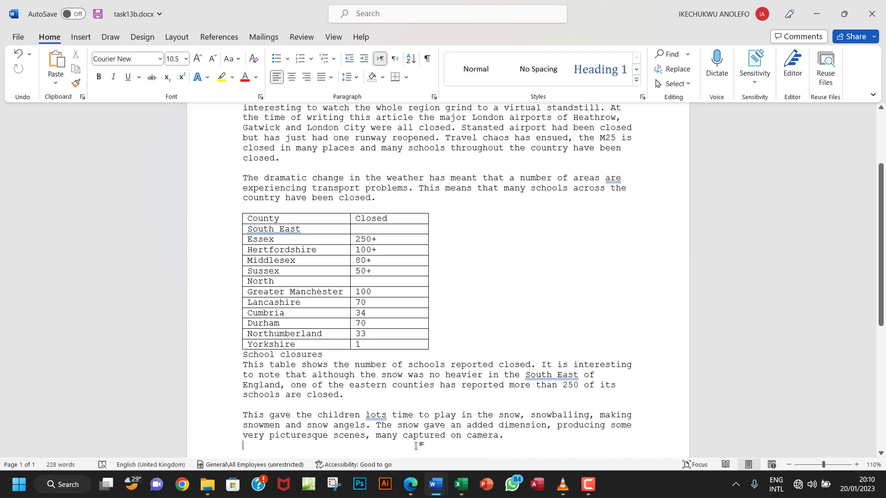
pyautogui.click(411, 485)
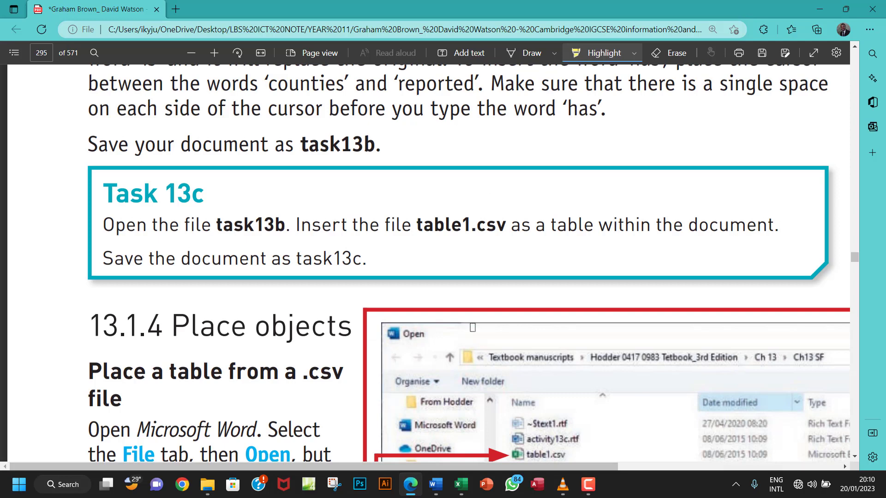
pyautogui.moveTo(435, 485)
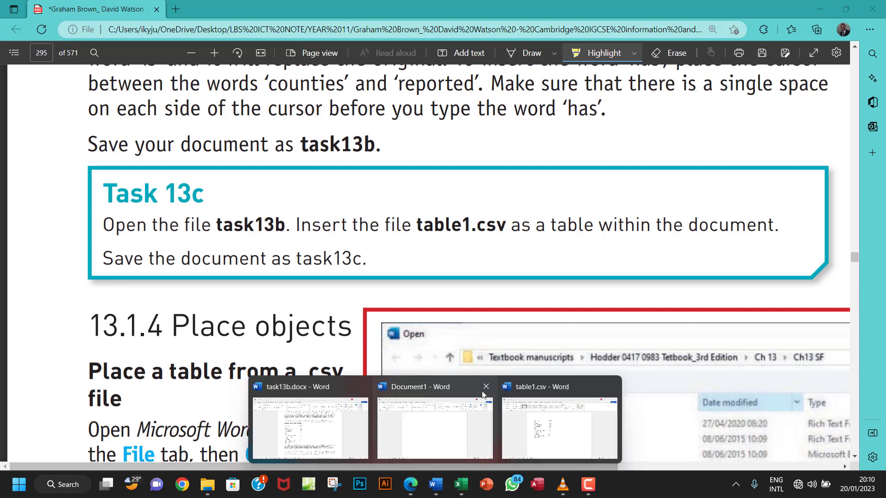
pyautogui.click(310, 423)
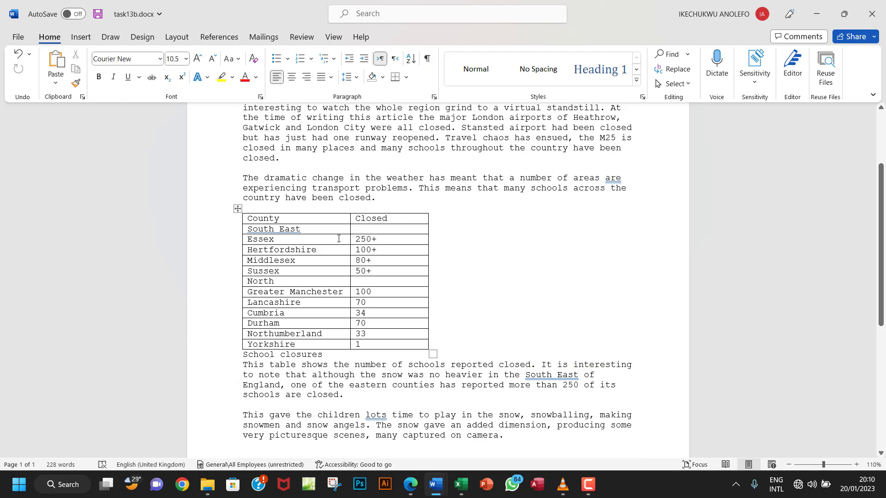
# Step: Save the article as task13c.docx in the Chapter 13 tasks folder
pyautogui.click(19, 36)
pyautogui.click(47, 191)
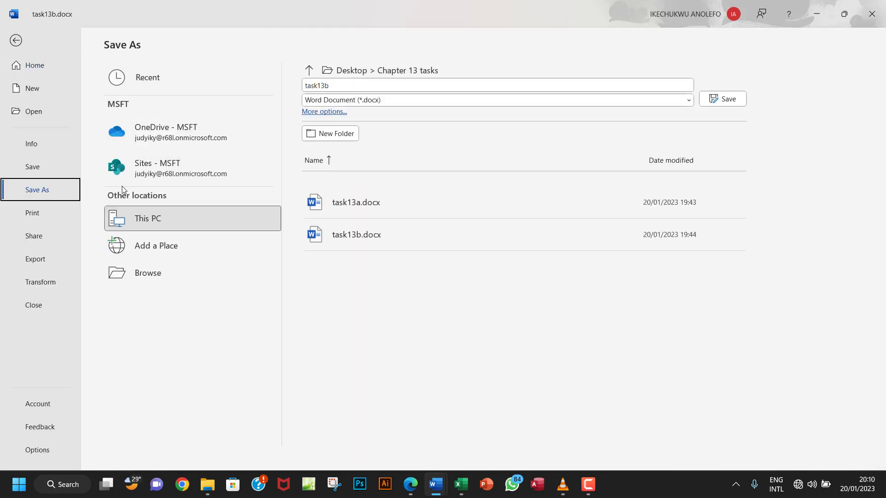
pyautogui.click(164, 269)
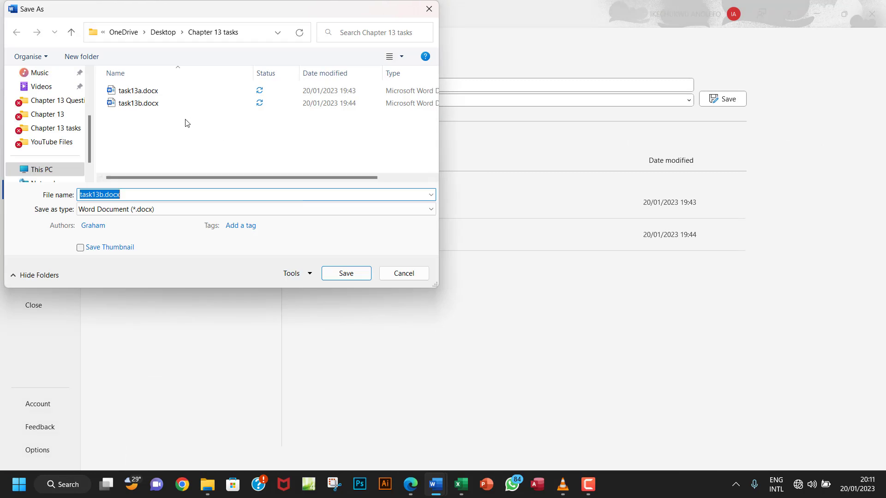
pyautogui.moveTo(121, 195); pyautogui.dragTo(103, 196)
pyautogui.press('BackSpace')
pyautogui.write('c')
pyautogui.press('BackSpace')
pyautogui.press('BackSpace')
pyautogui.press('BackSpace')
pyautogui.write('c')
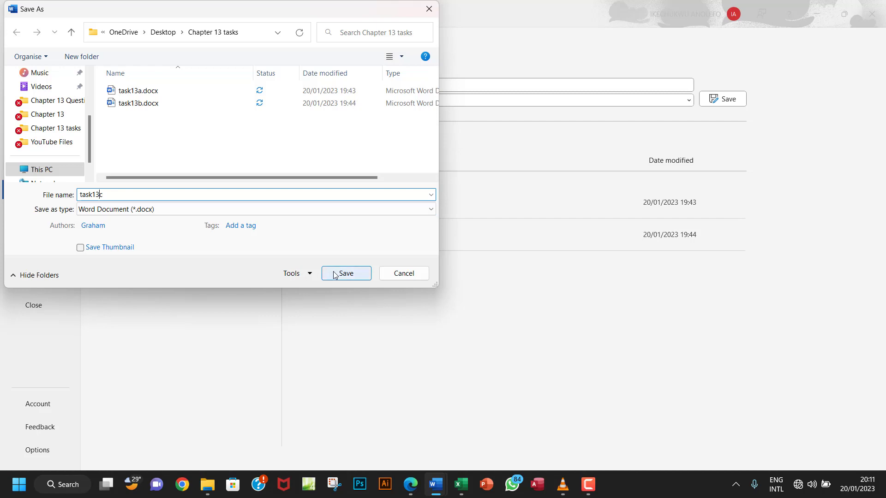
pyautogui.click(335, 273)
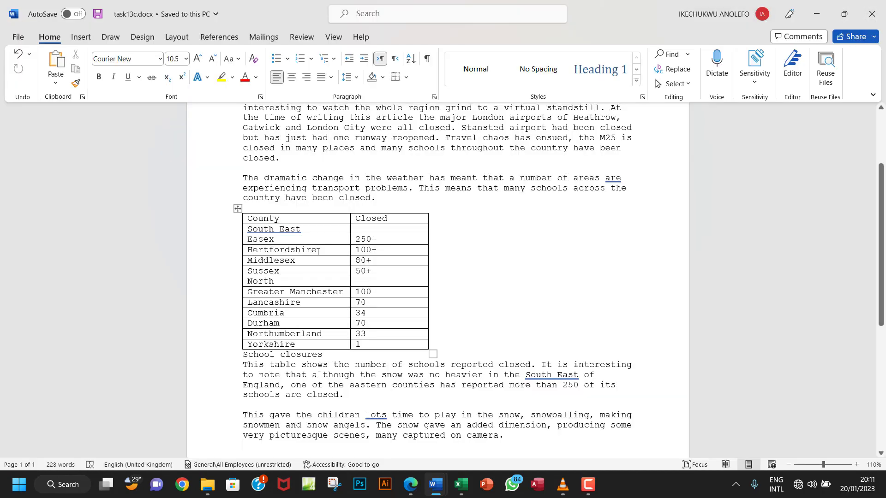